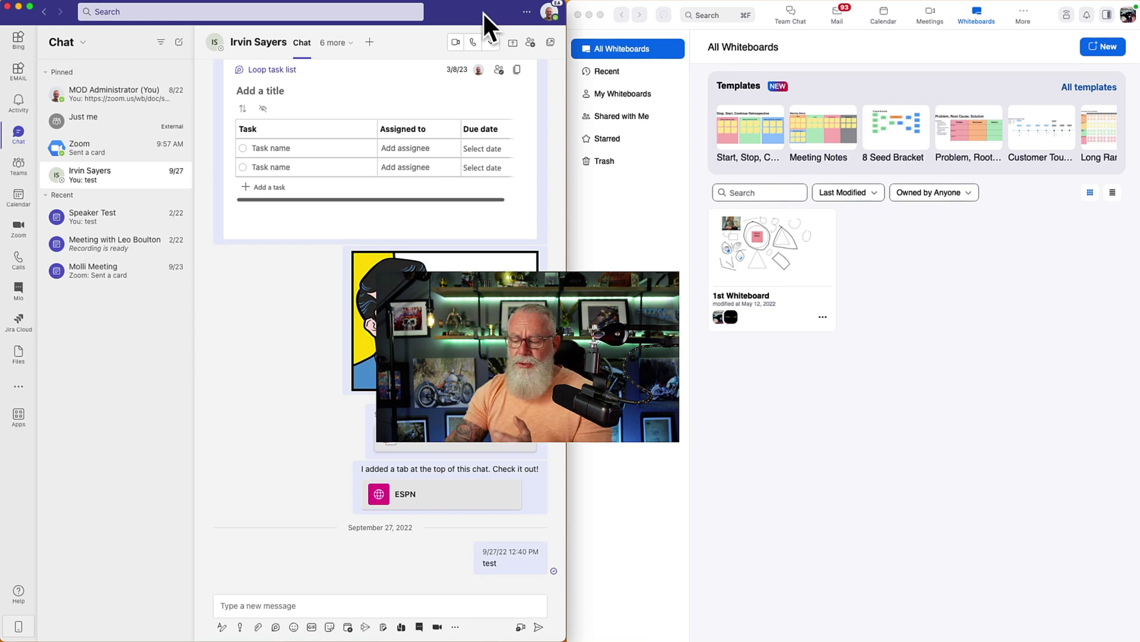
click(548, 14)
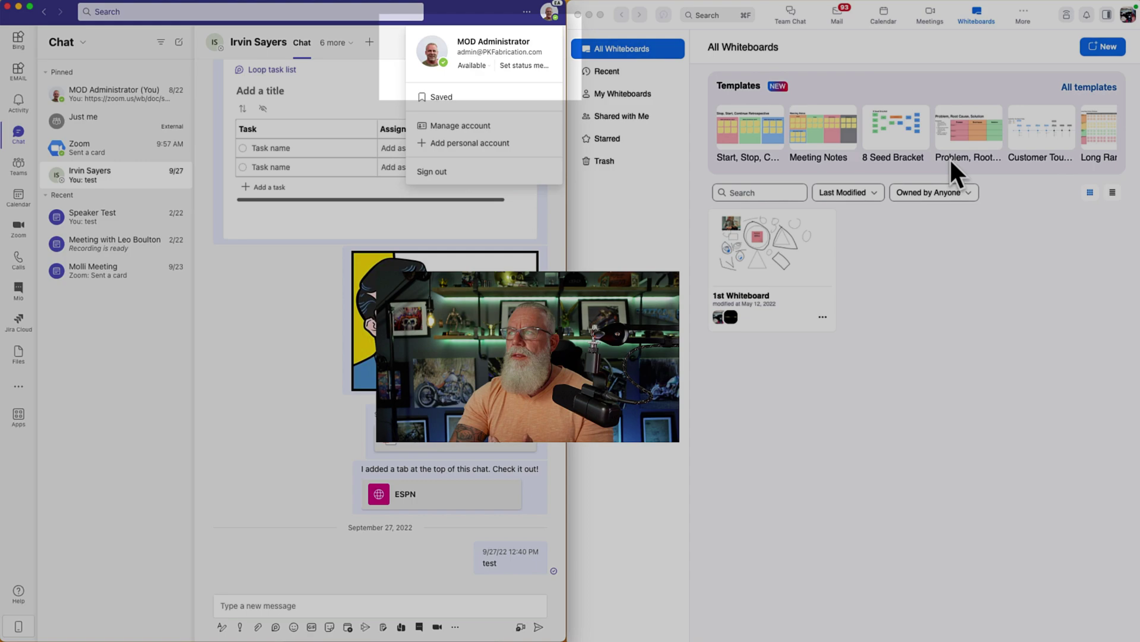
click(1128, 15)
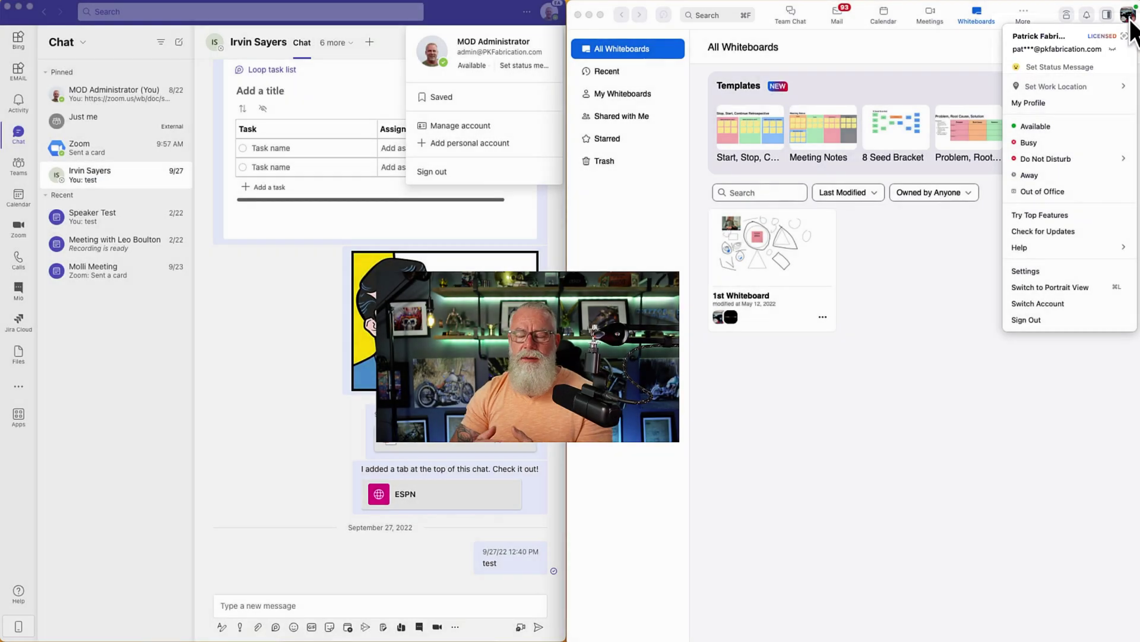
click(904, 459)
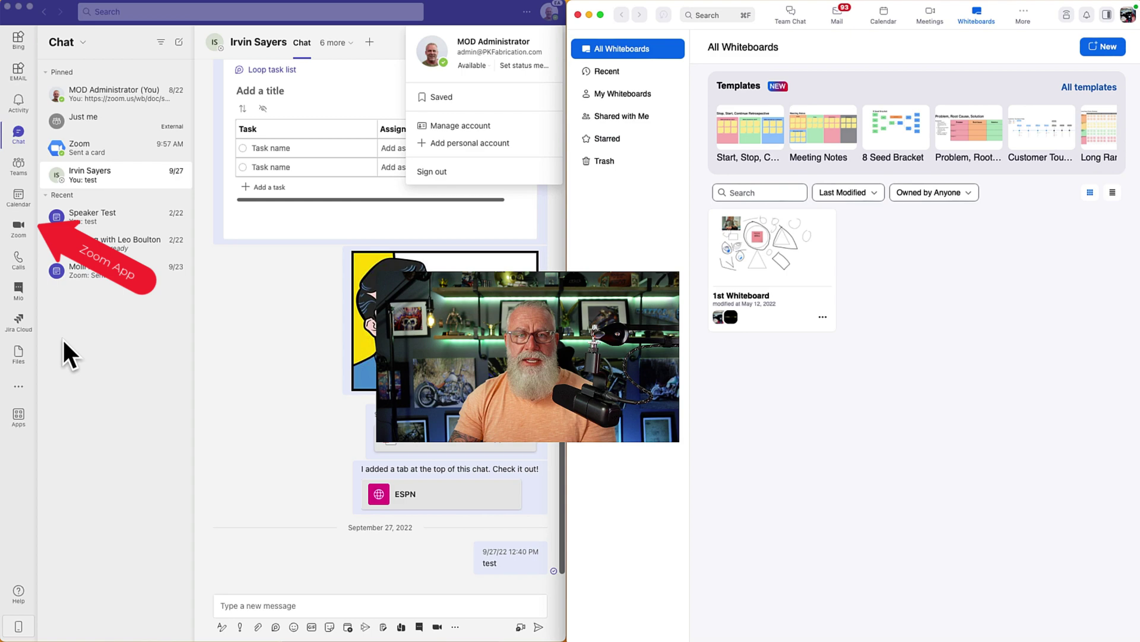
click(14, 264)
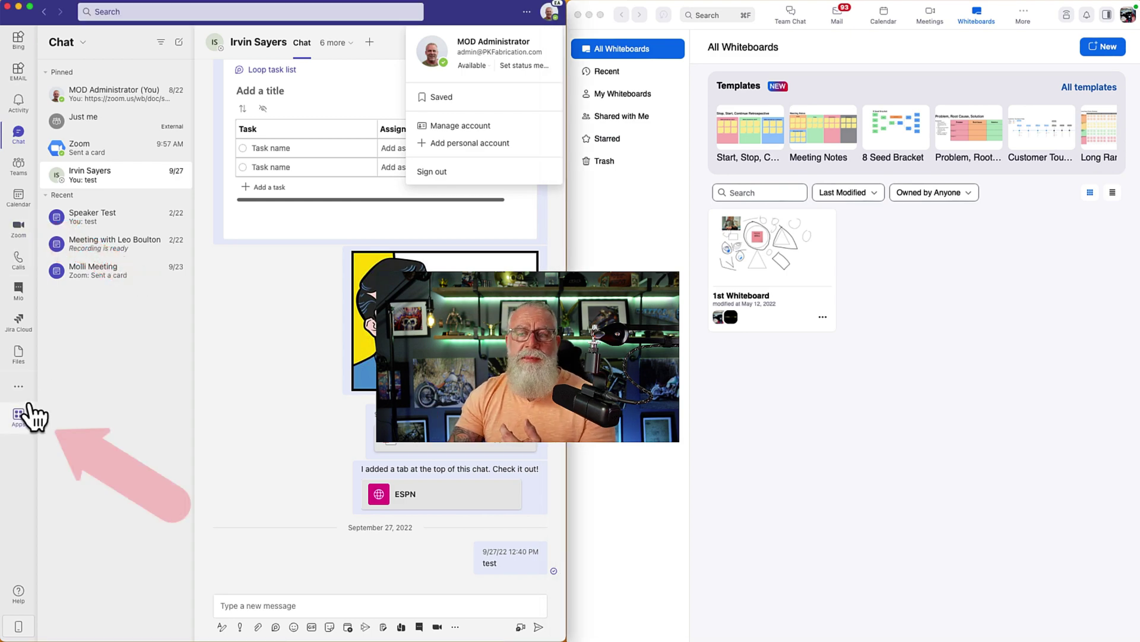
Open the Zoom app in Teams, browse its Meetings and Phone tabs, and return to the bot chat
click(18, 228)
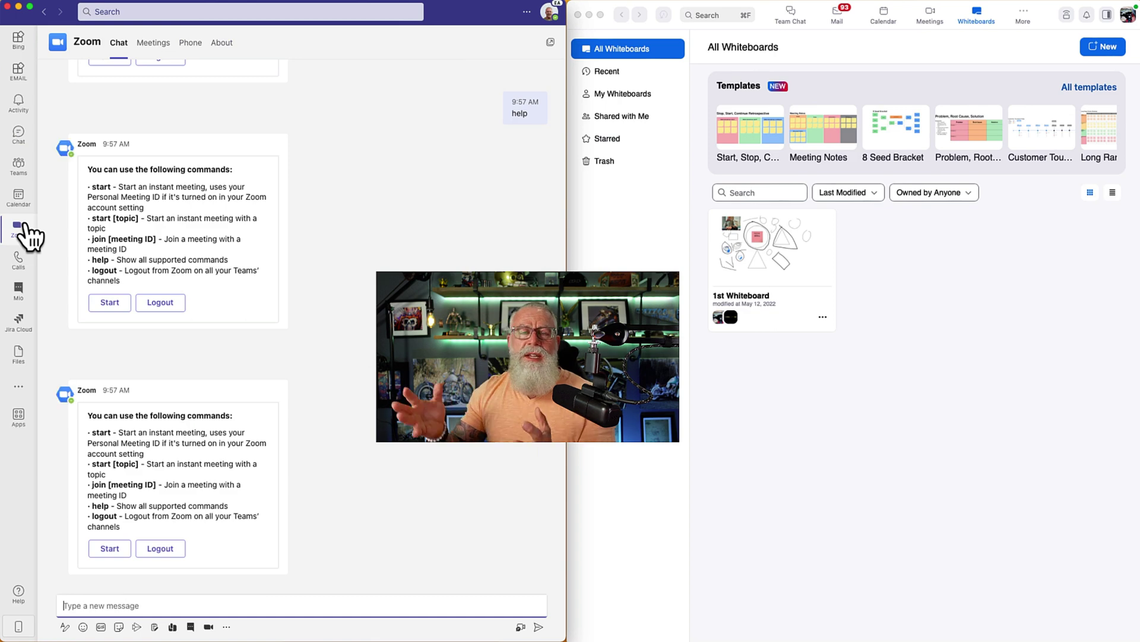
click(153, 43)
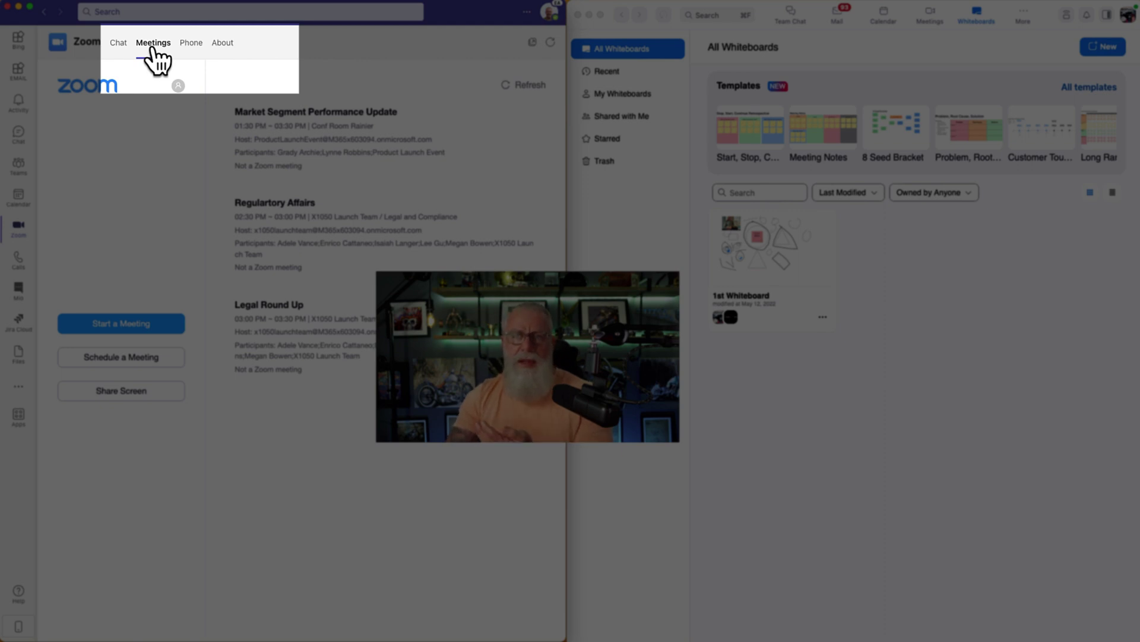
click(185, 43)
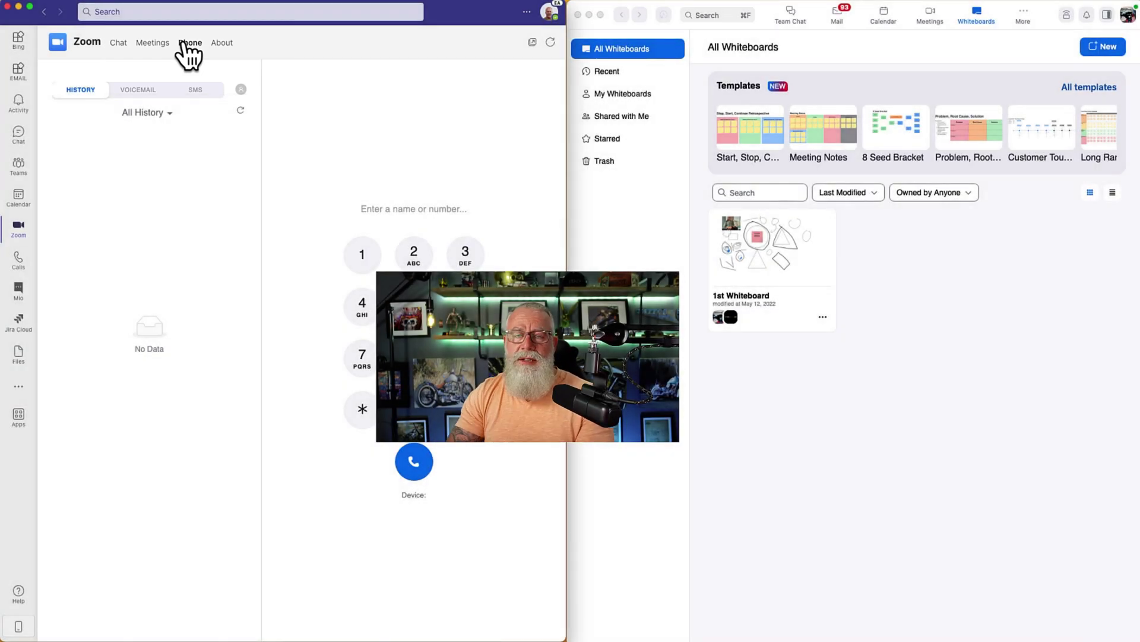
click(122, 43)
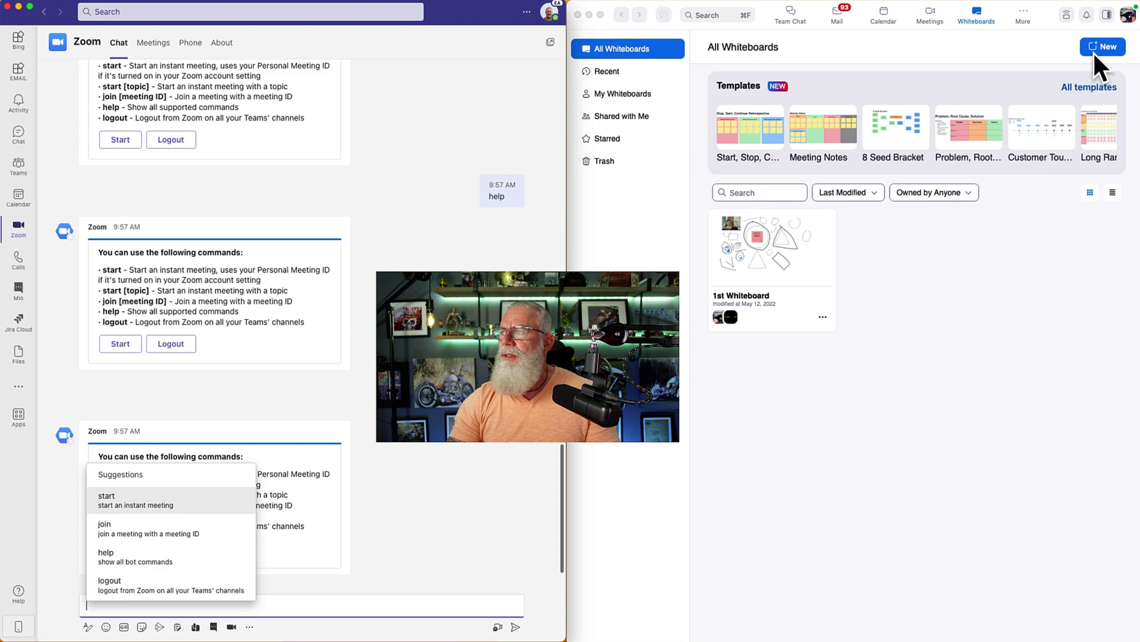
Create a new whiteboard from the 8 Seed Bracket template
click(888, 127)
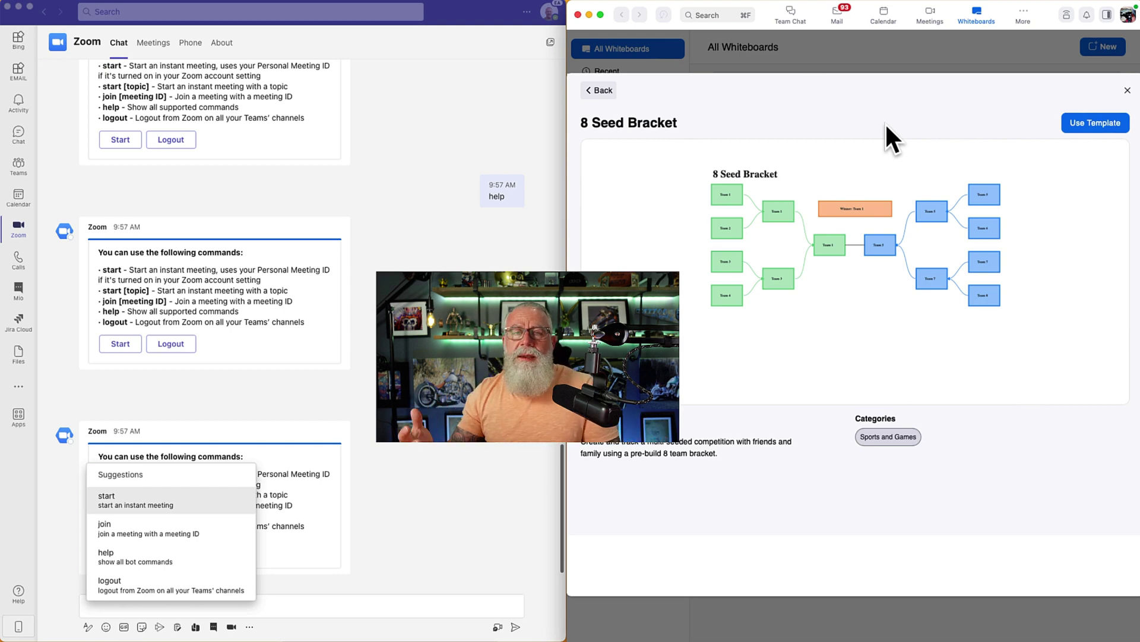
click(1099, 123)
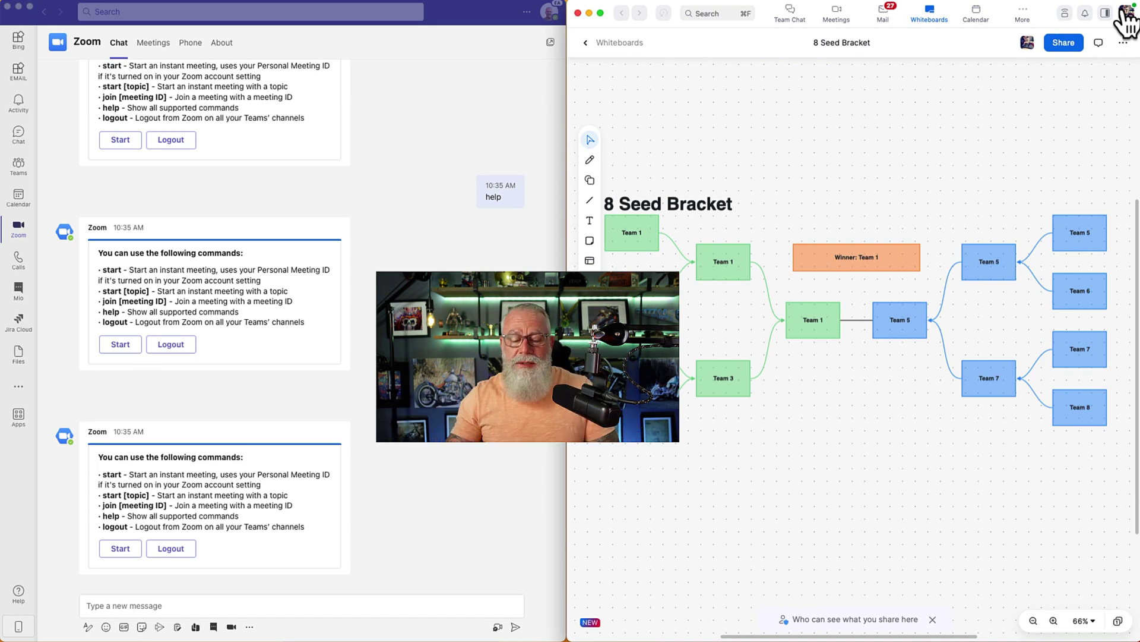
click(547, 16)
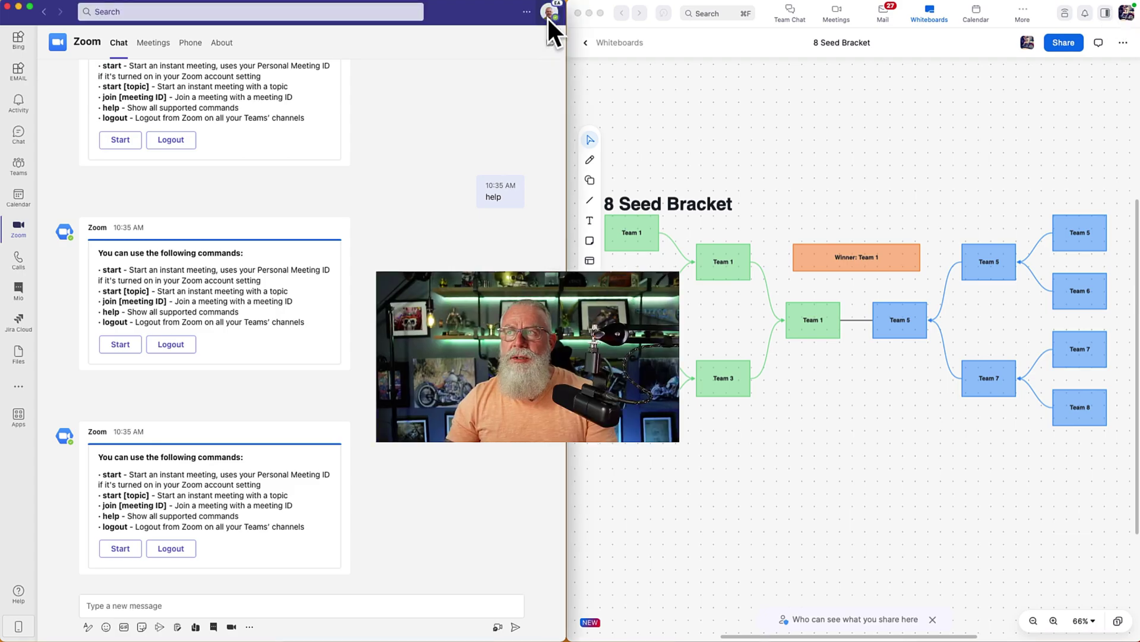
click(547, 16)
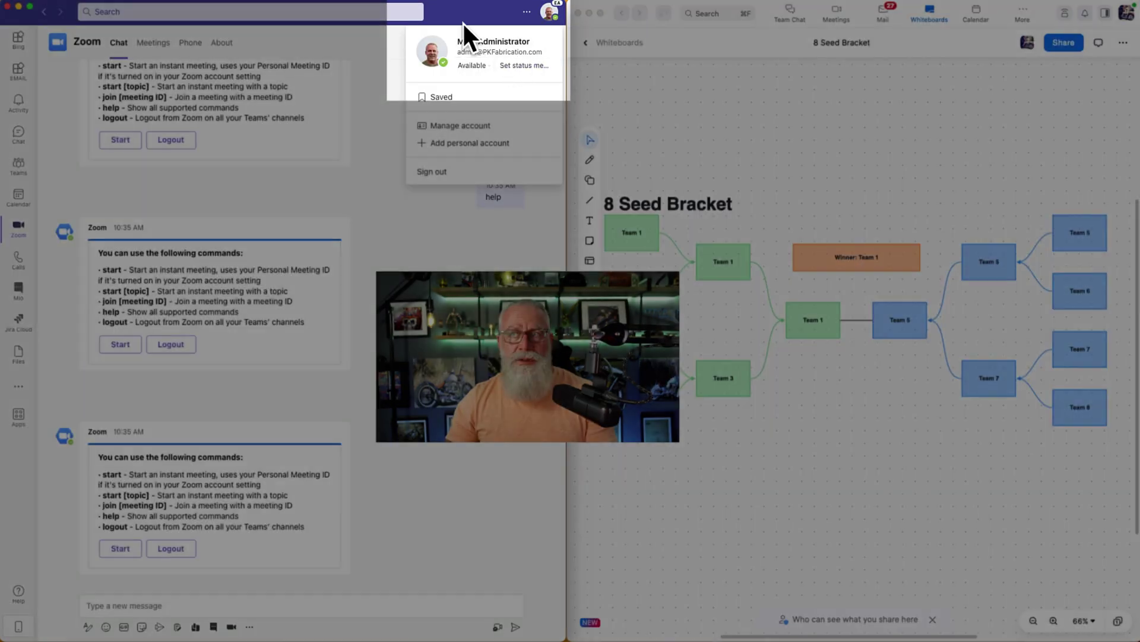
click(466, 14)
click(1127, 12)
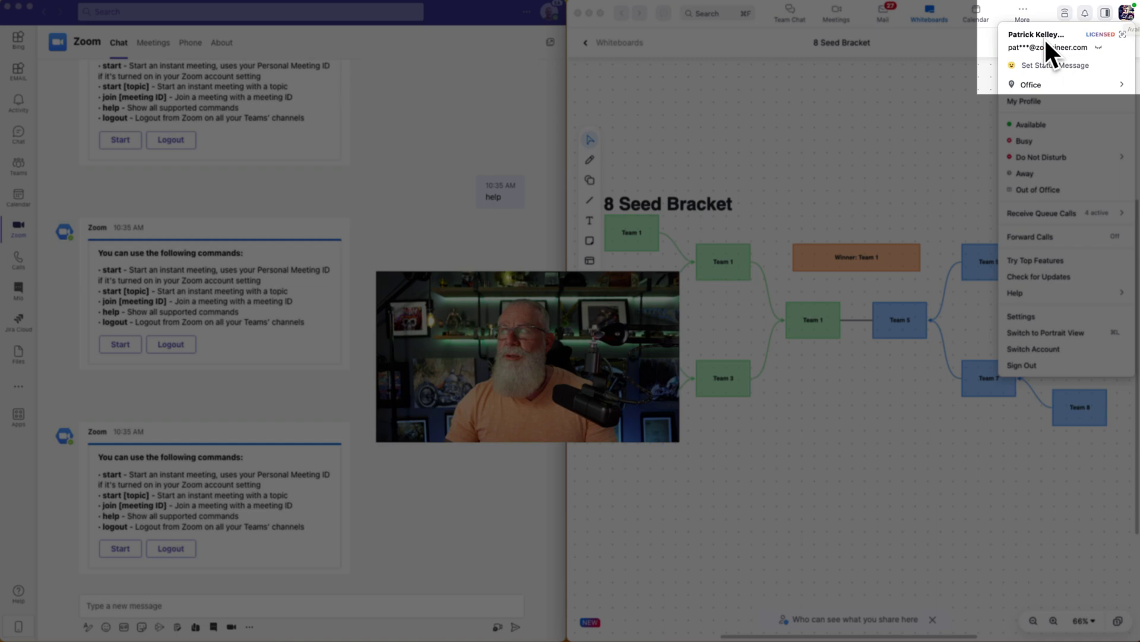
click(891, 104)
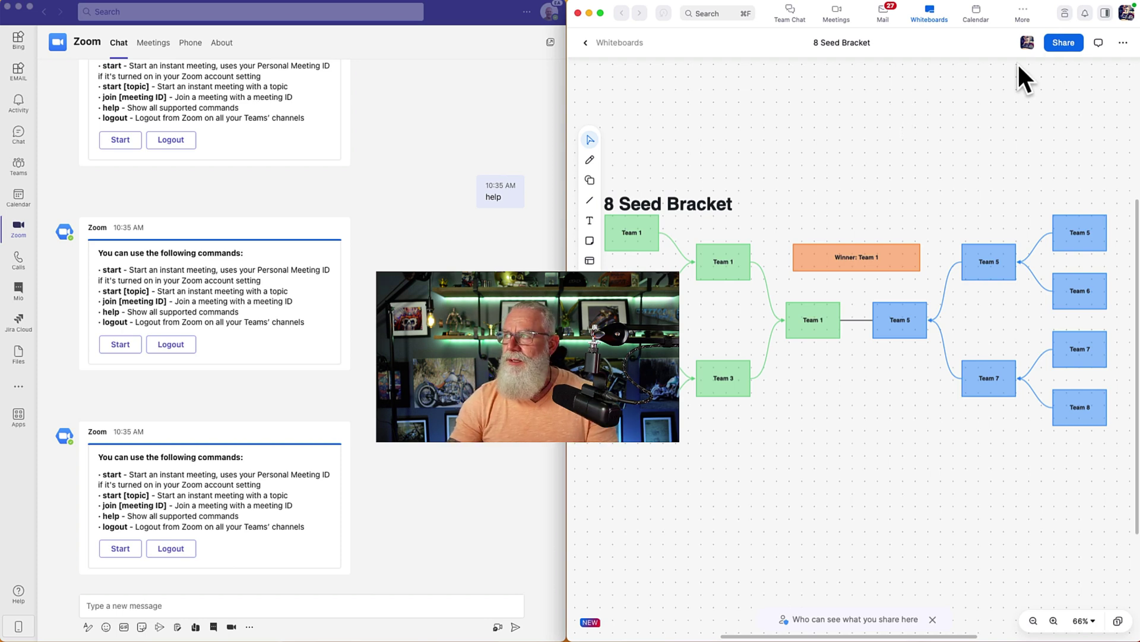
click(1065, 44)
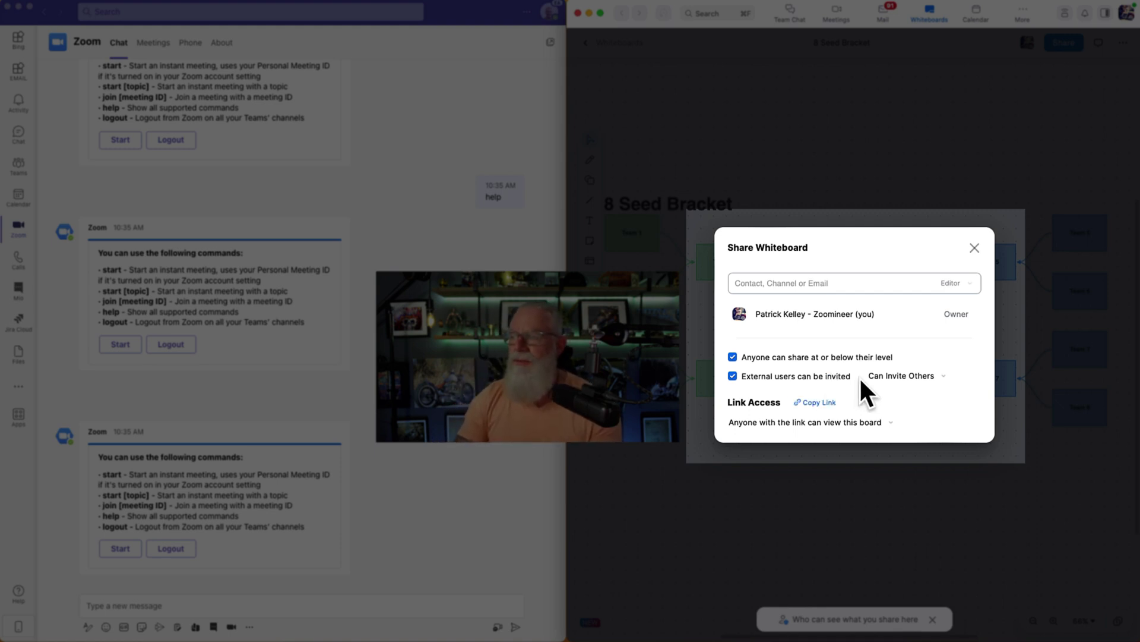
click(931, 374)
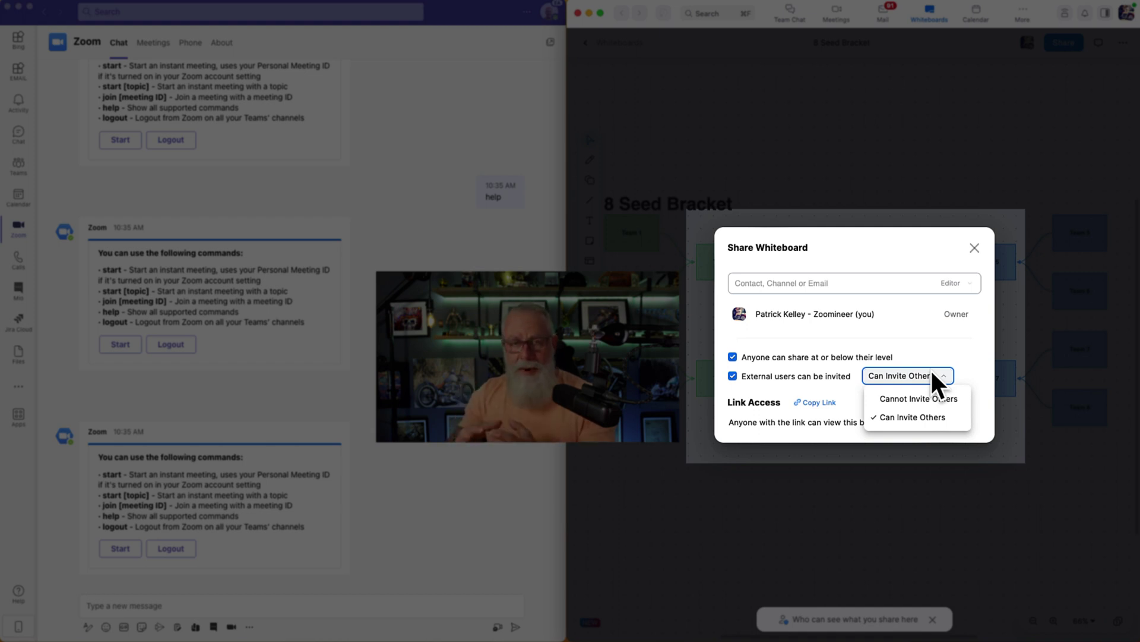
click(736, 386)
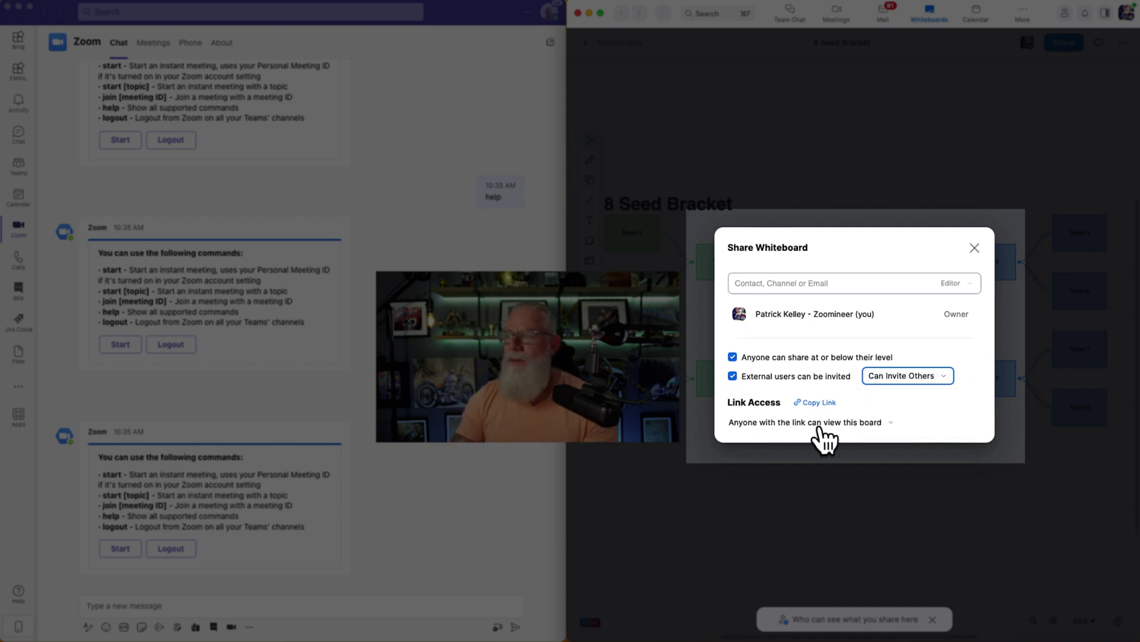
click(894, 423)
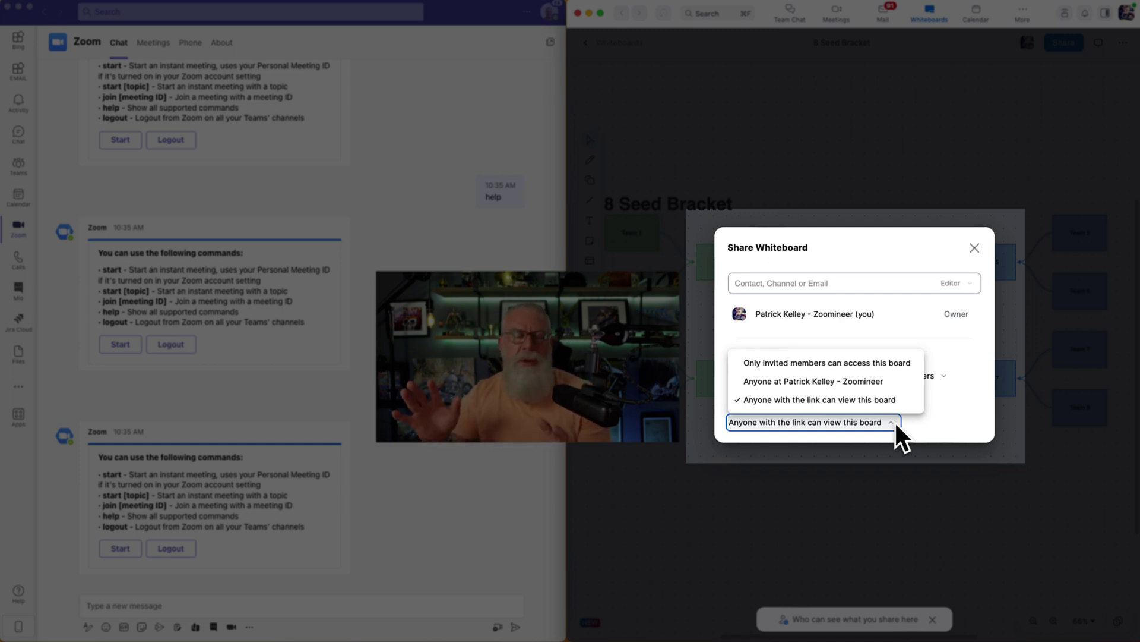
Share the 8 Seed Bracket board with the external admin contact's e-mail address
click(848, 283)
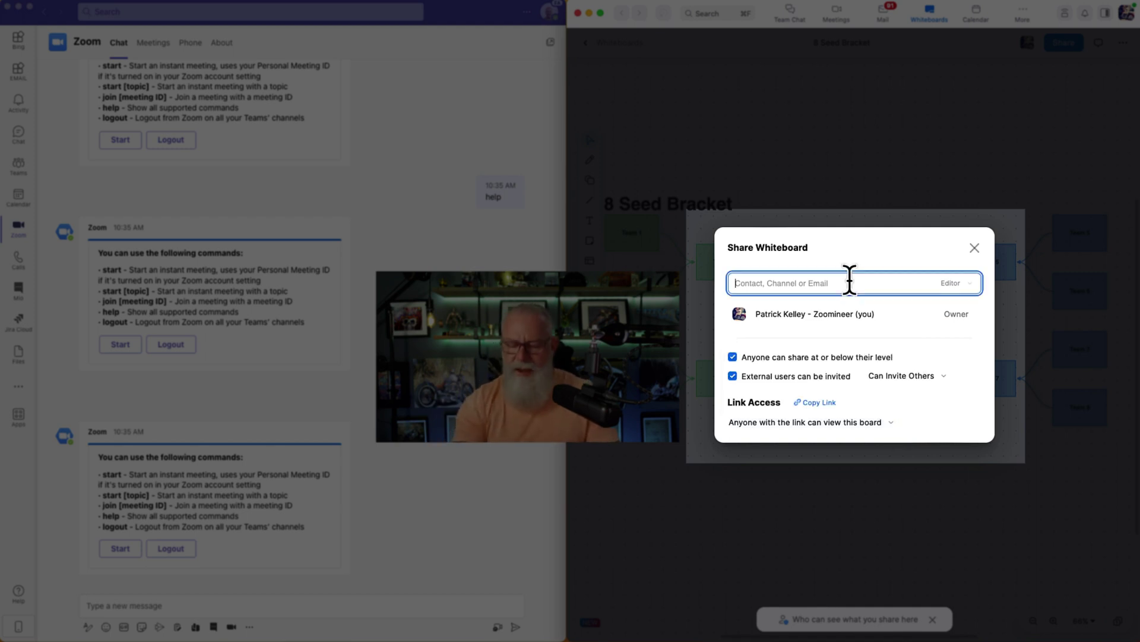
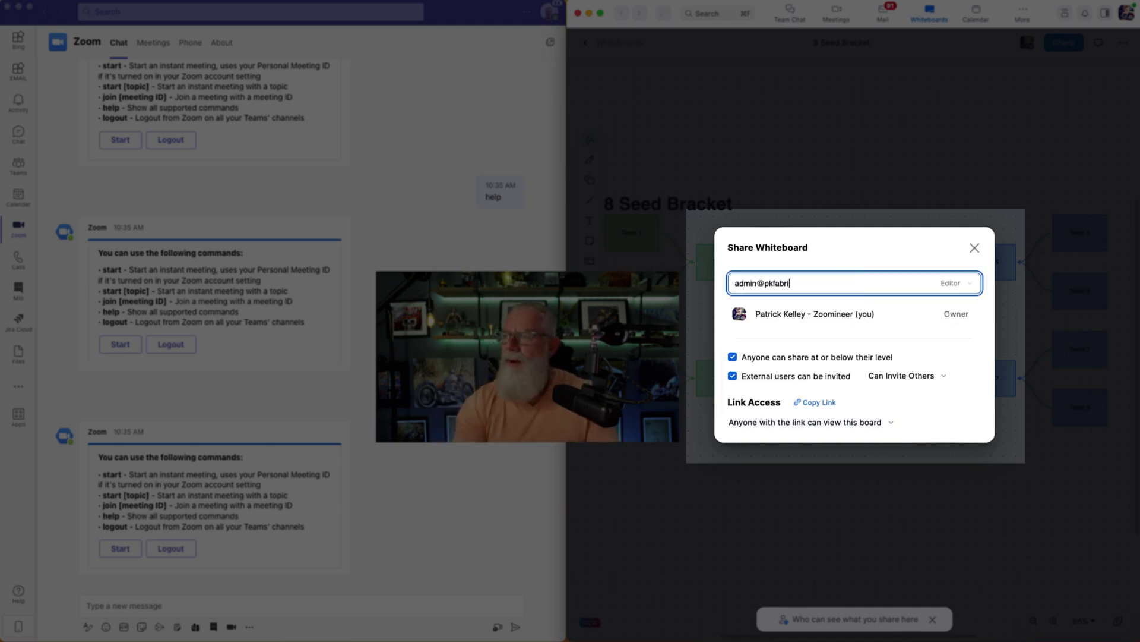
click(858, 306)
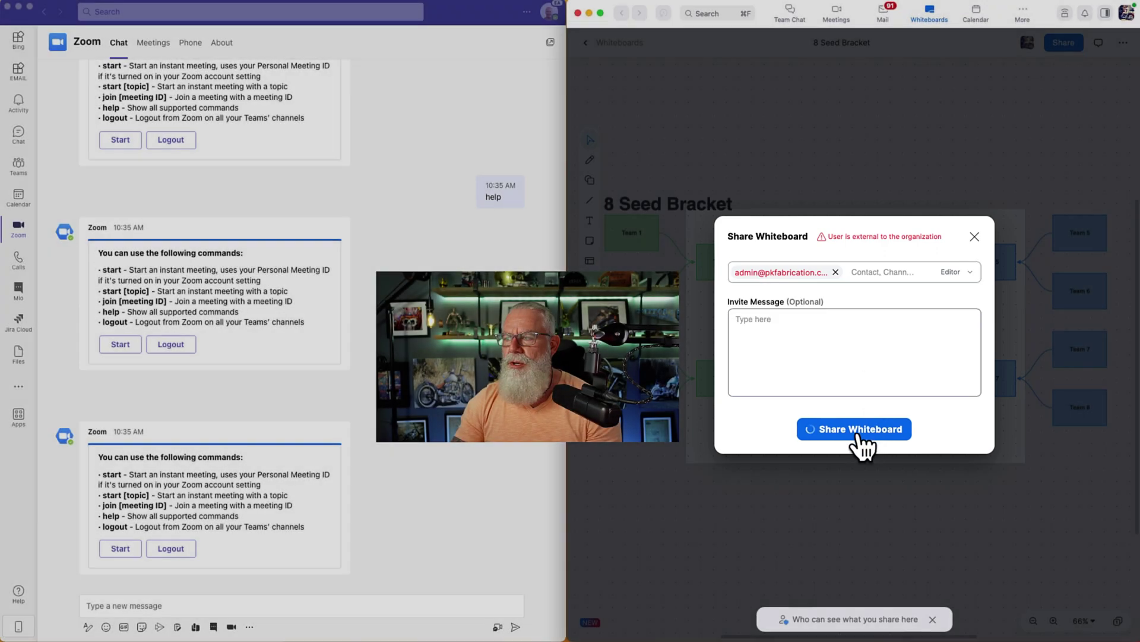
click(856, 431)
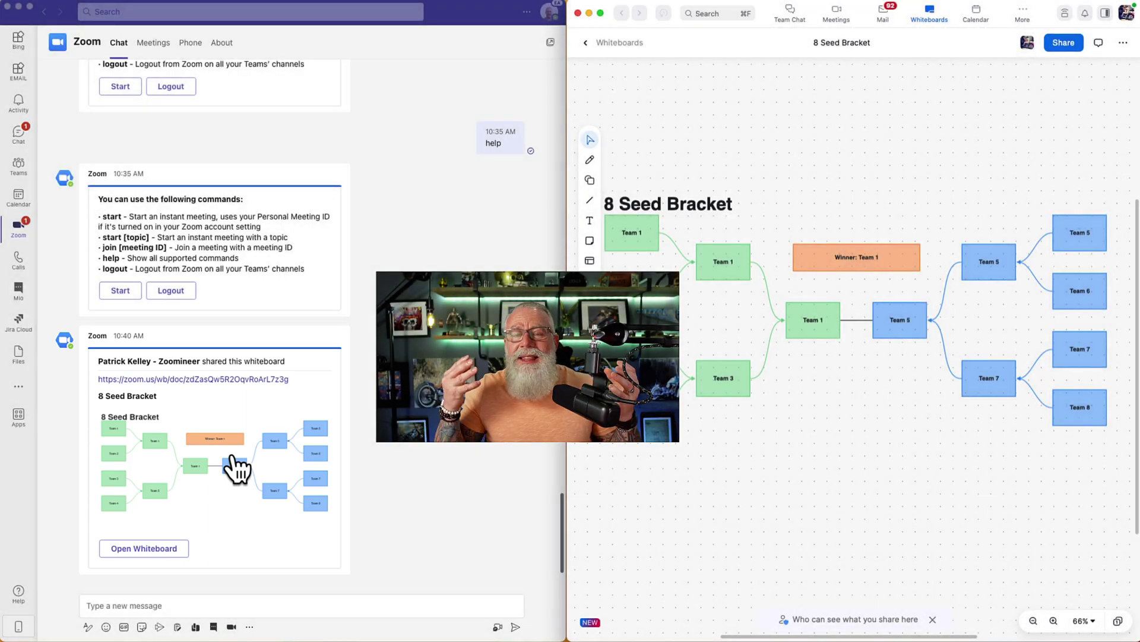
Open the shared 8 Seed Bracket whiteboard in a browser from its card in the Teams Zoom chat
click(134, 502)
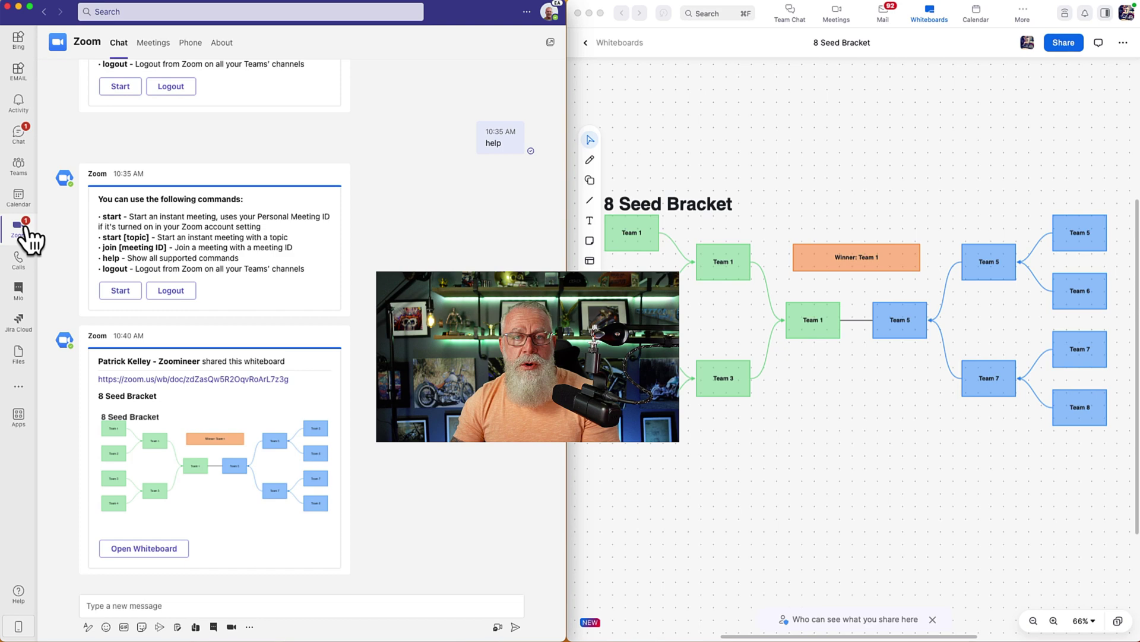
click(20, 142)
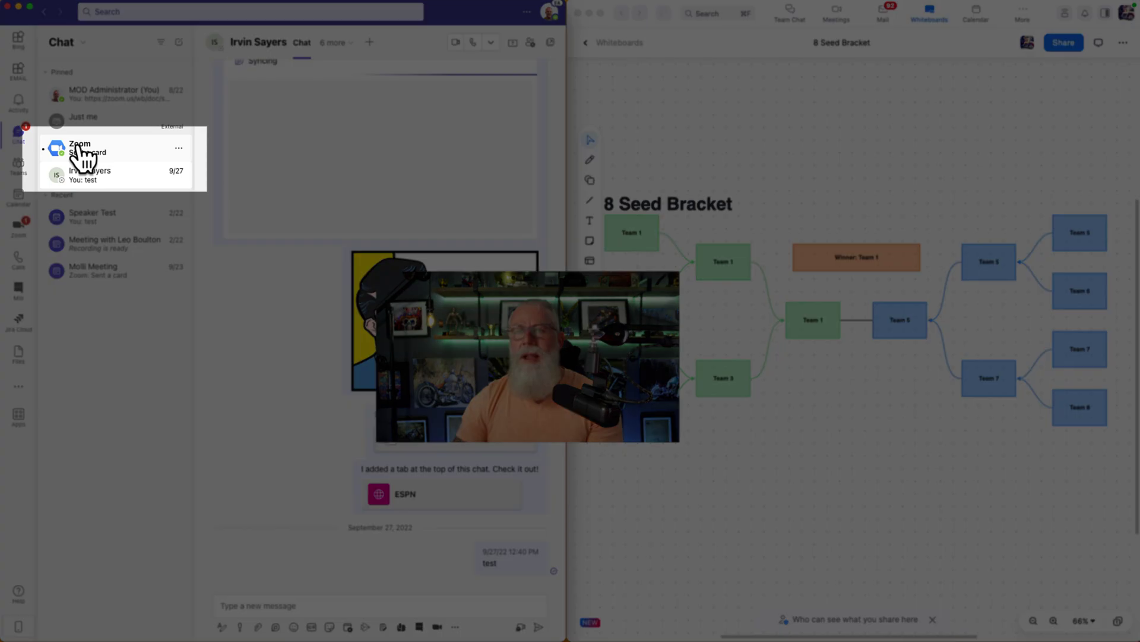
click(79, 149)
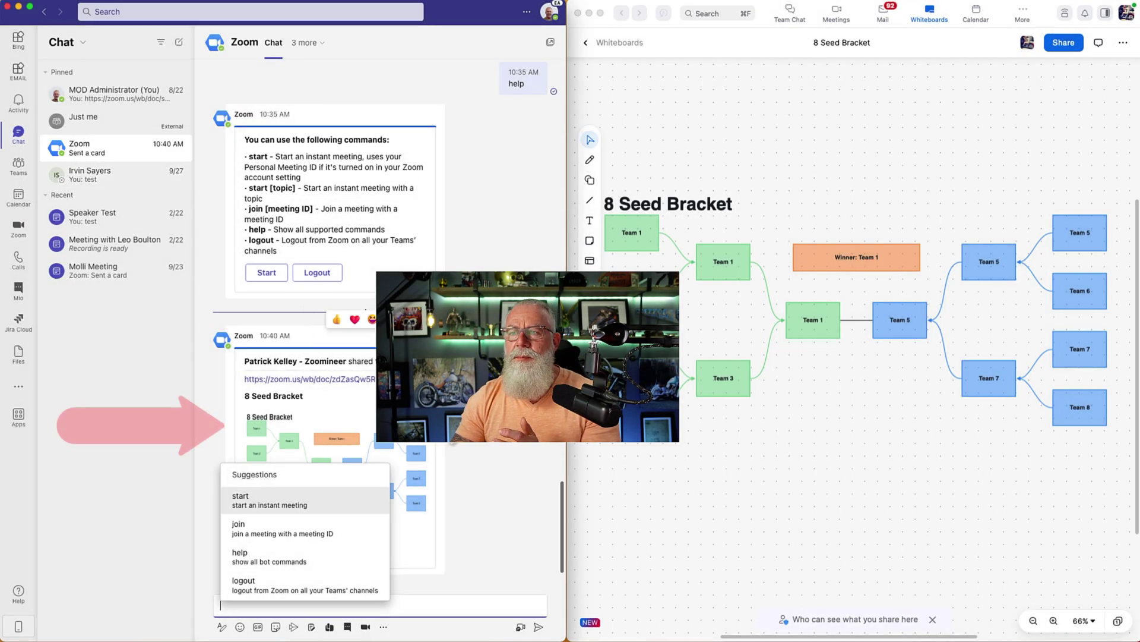
click(492, 443)
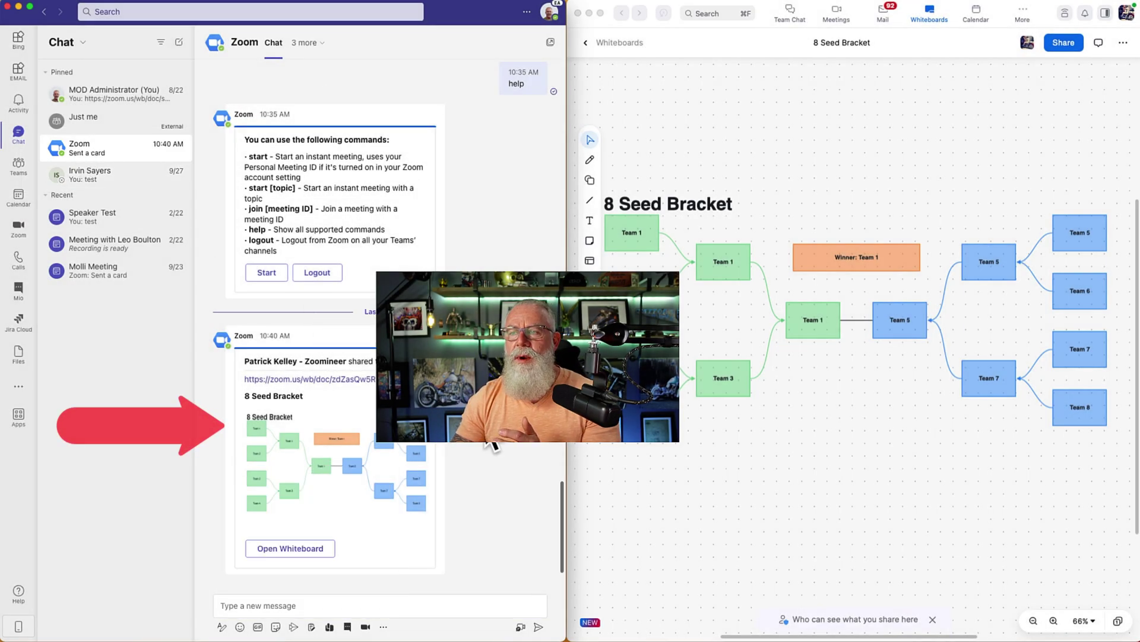
click(296, 550)
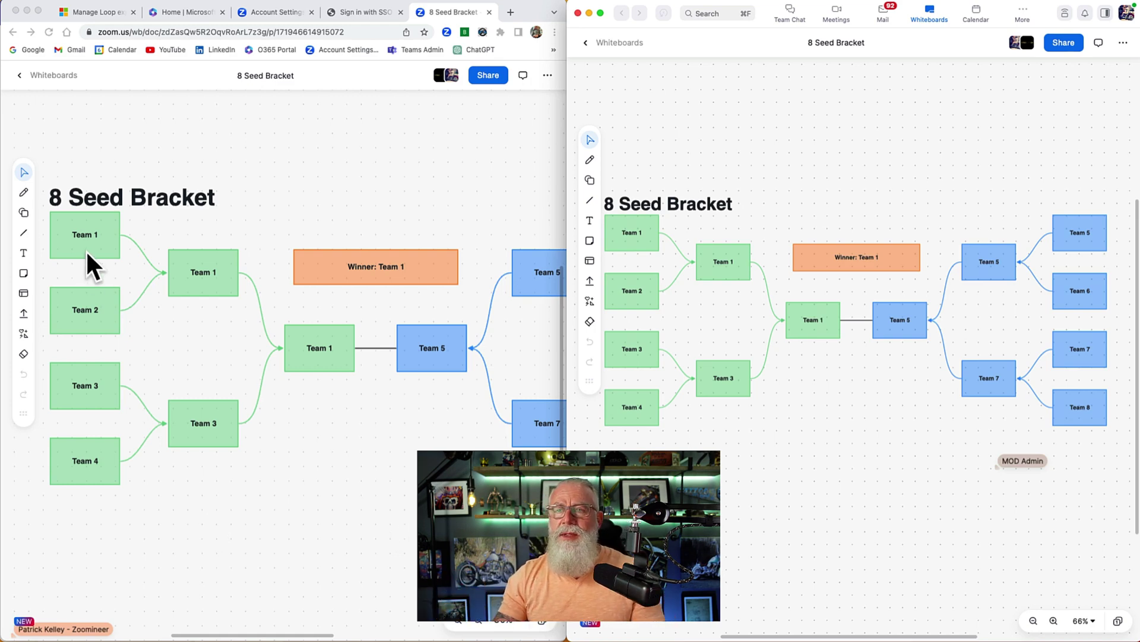
Rename the top-left Team 1 box to FAU on the browser copy of the bracket
click(97, 237)
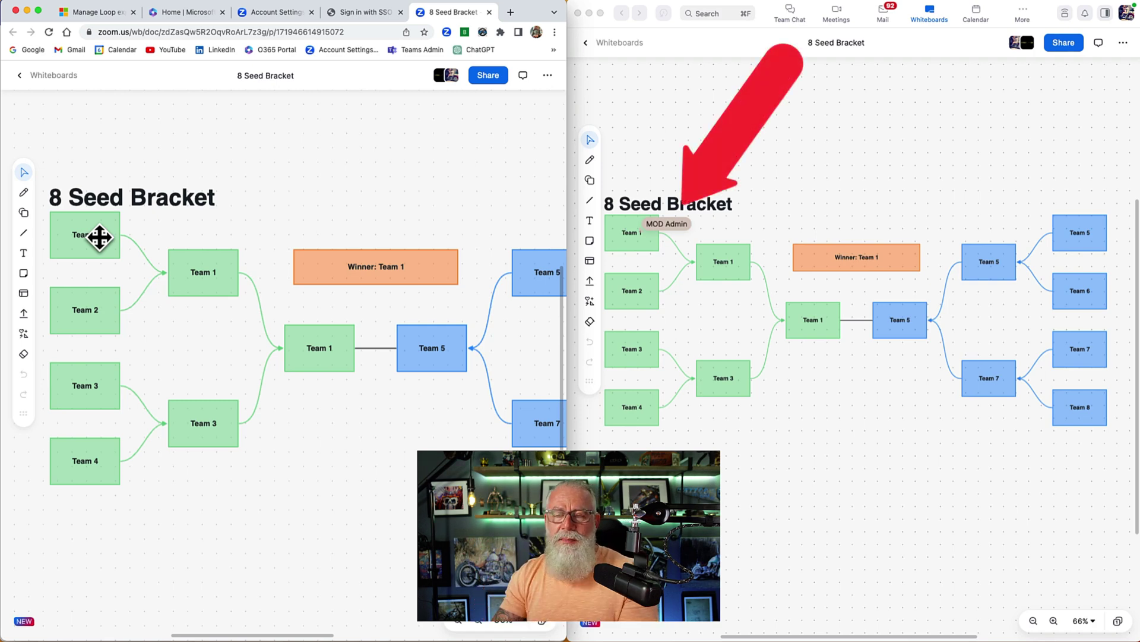
click(99, 237)
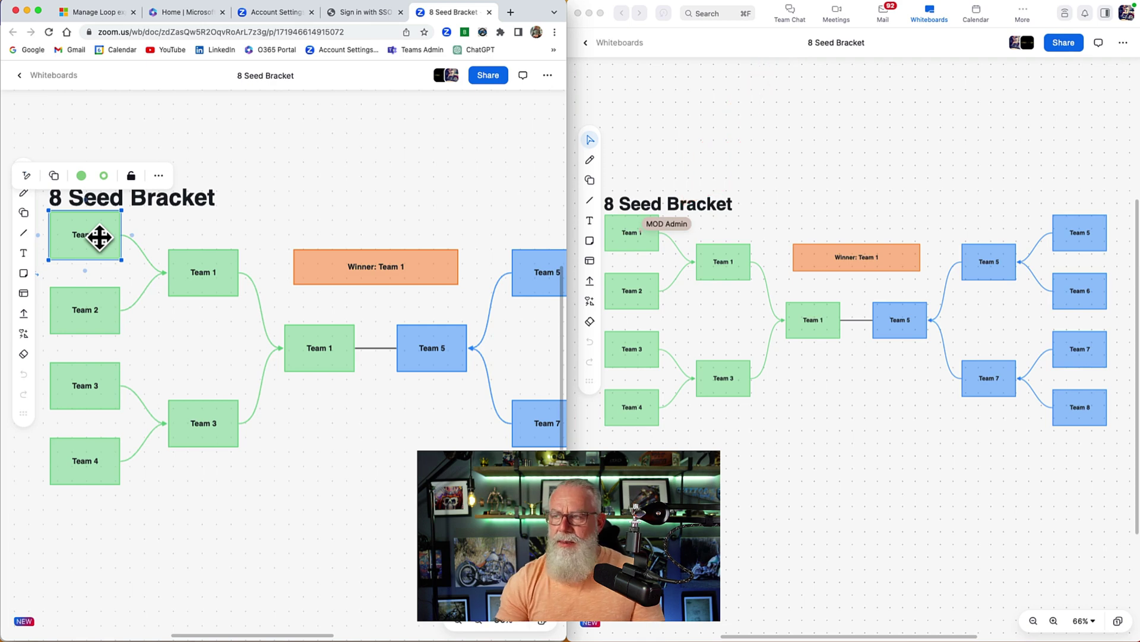
double_click(100, 237)
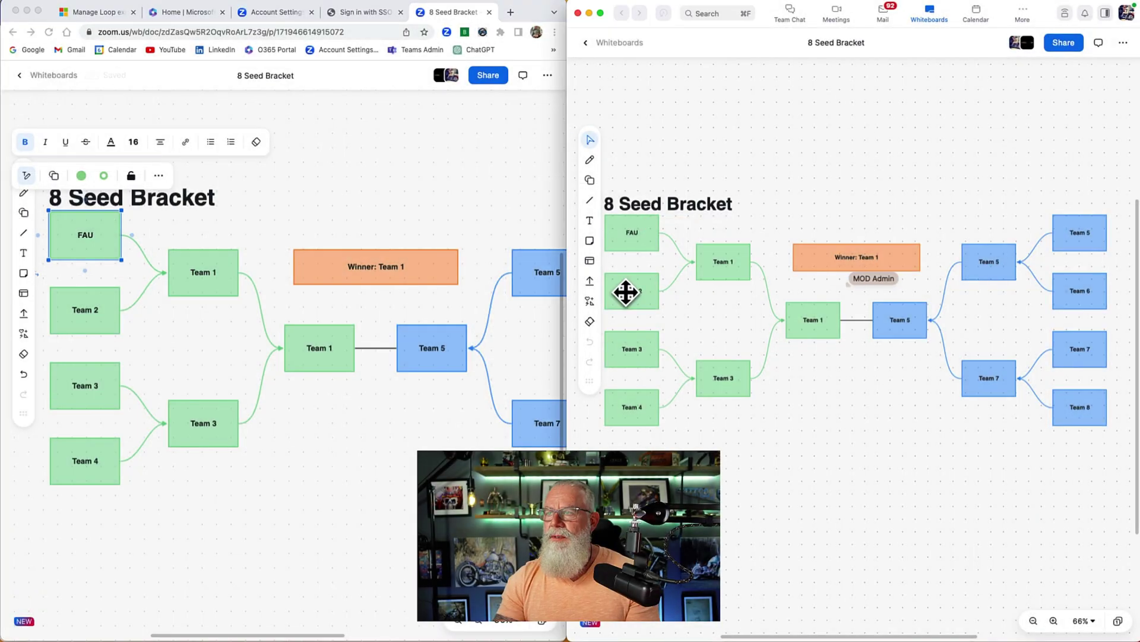
Rename the Team 2 box to Houston on the desktop board
double_click(625, 292)
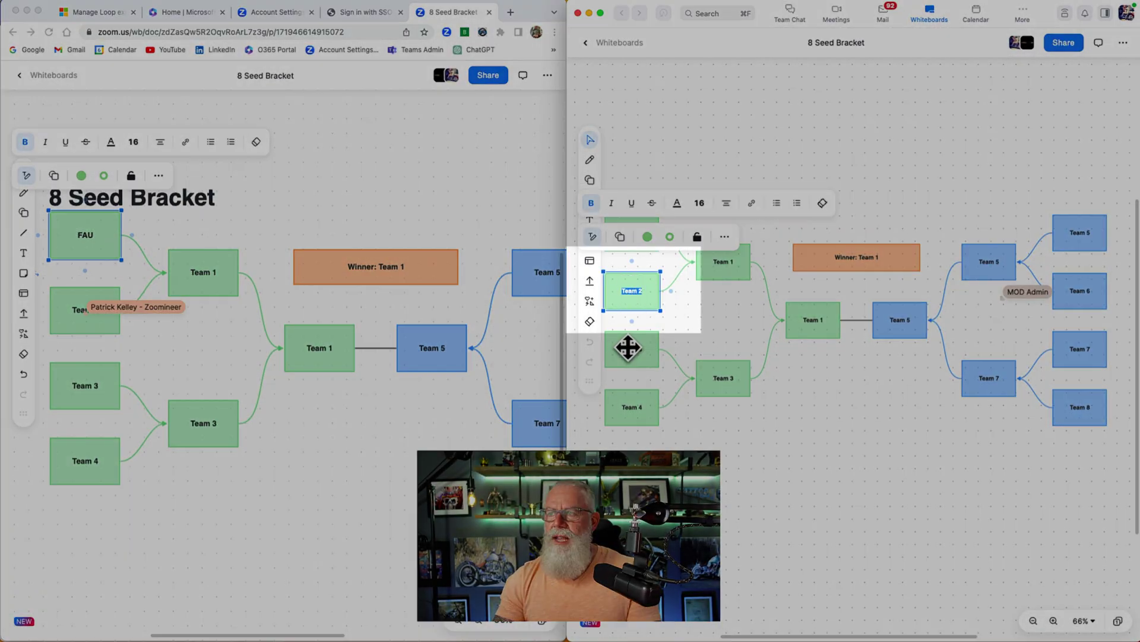
text(Houston)
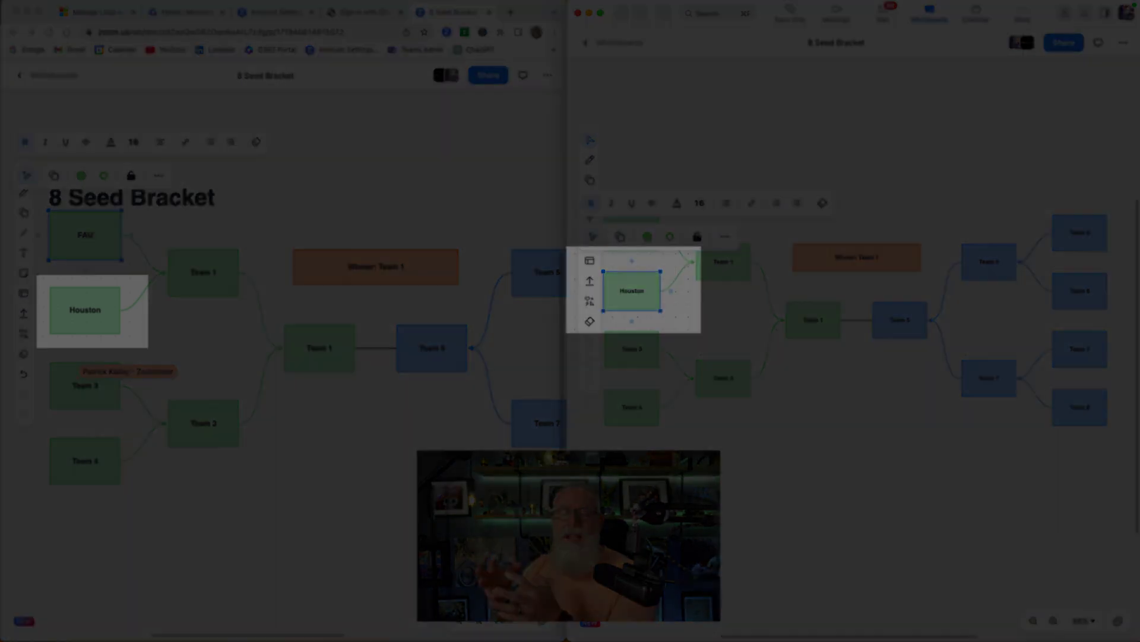